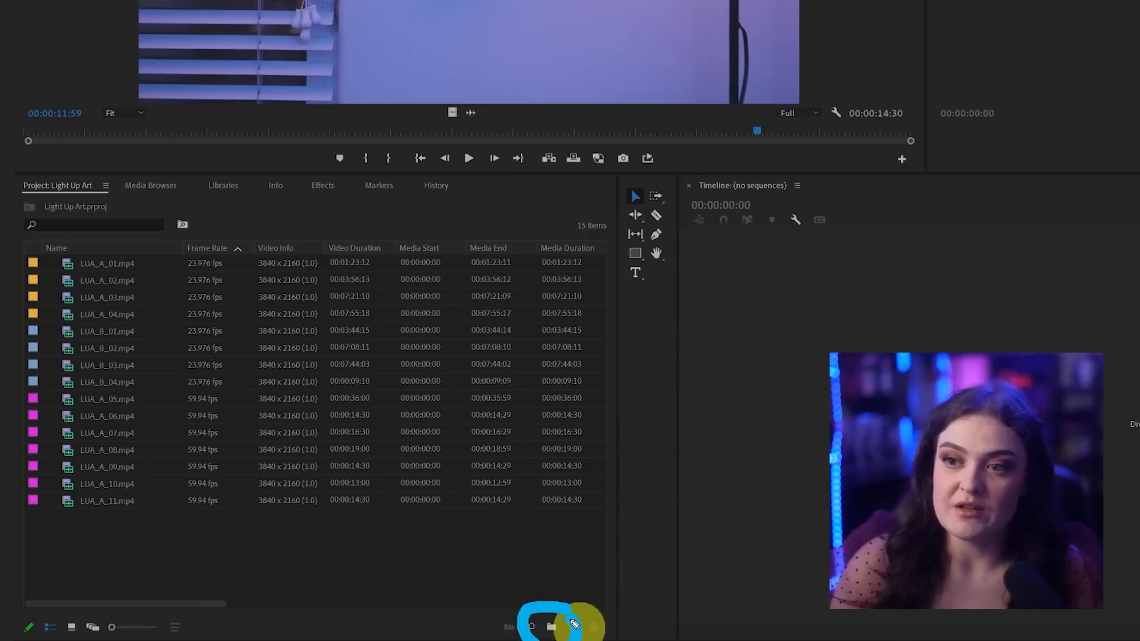
Step: Create a bin named 01 FOOTAGE at the root of the project
{"action": "left_click", "coordinate": [551, 626]}
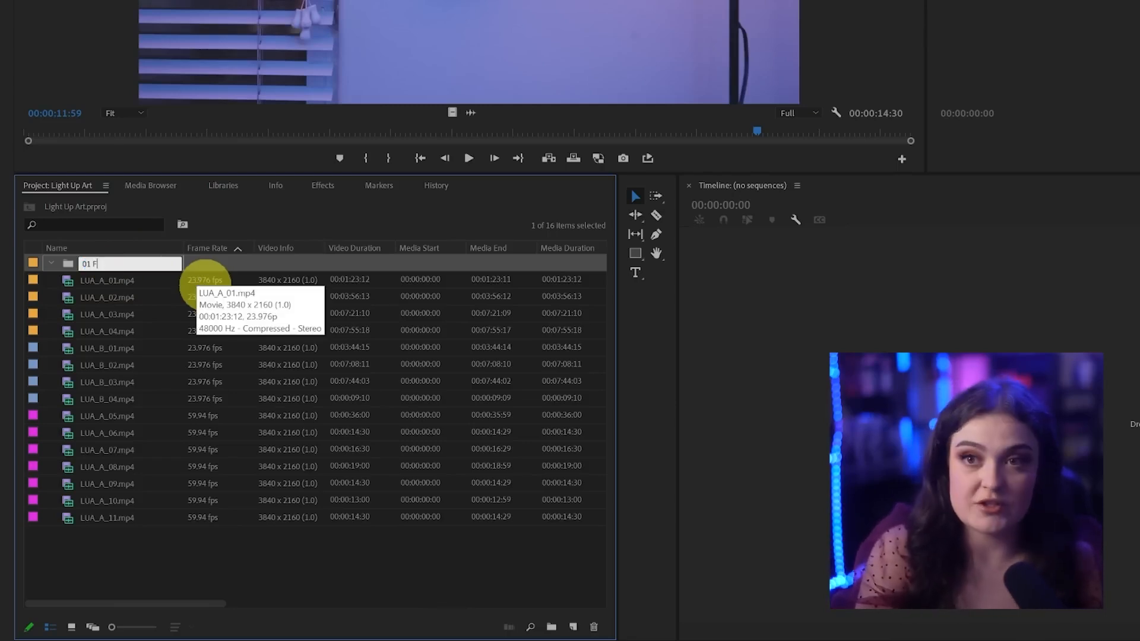
{"action": "key", "text": "Tab"}
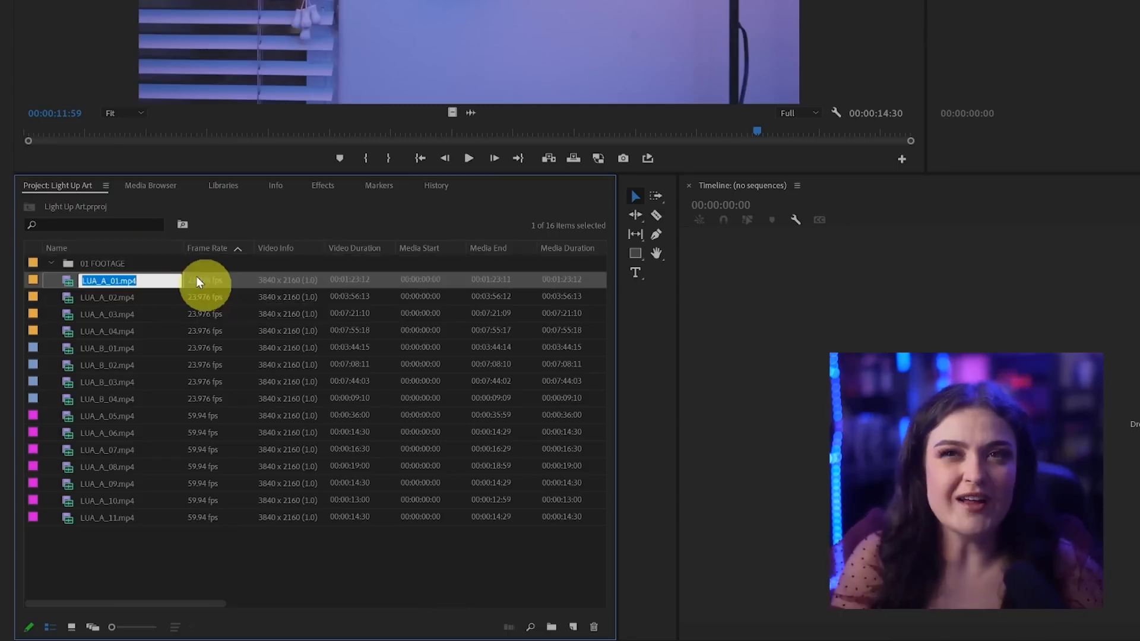
{"action": "left_click", "coordinate": [103, 265]}
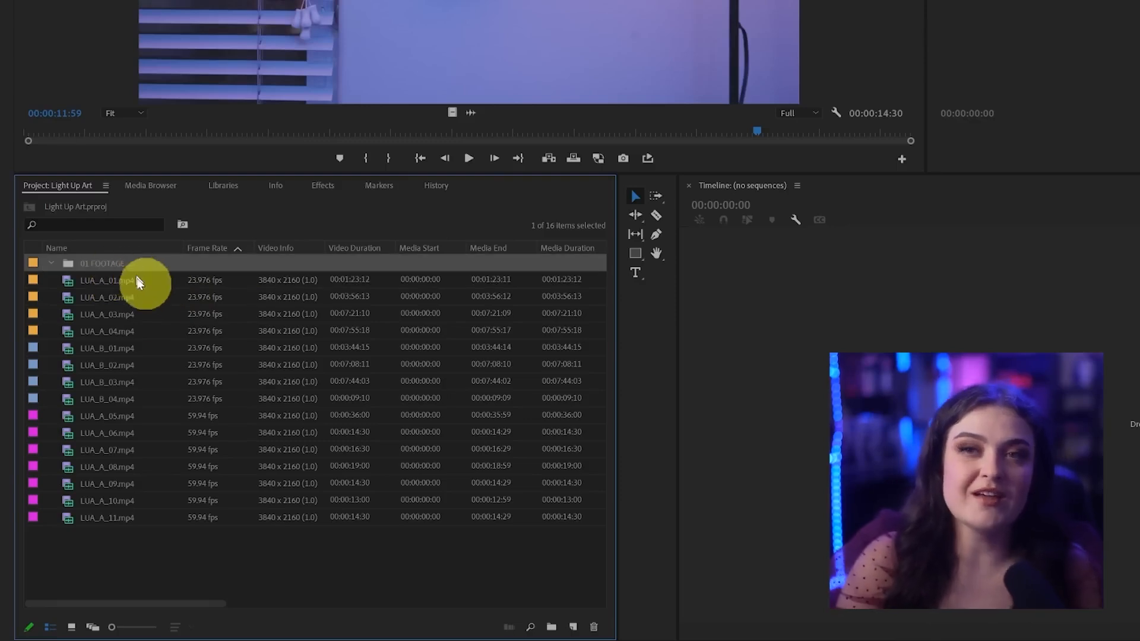
{"action": "left_click", "coordinate": [207, 557]}
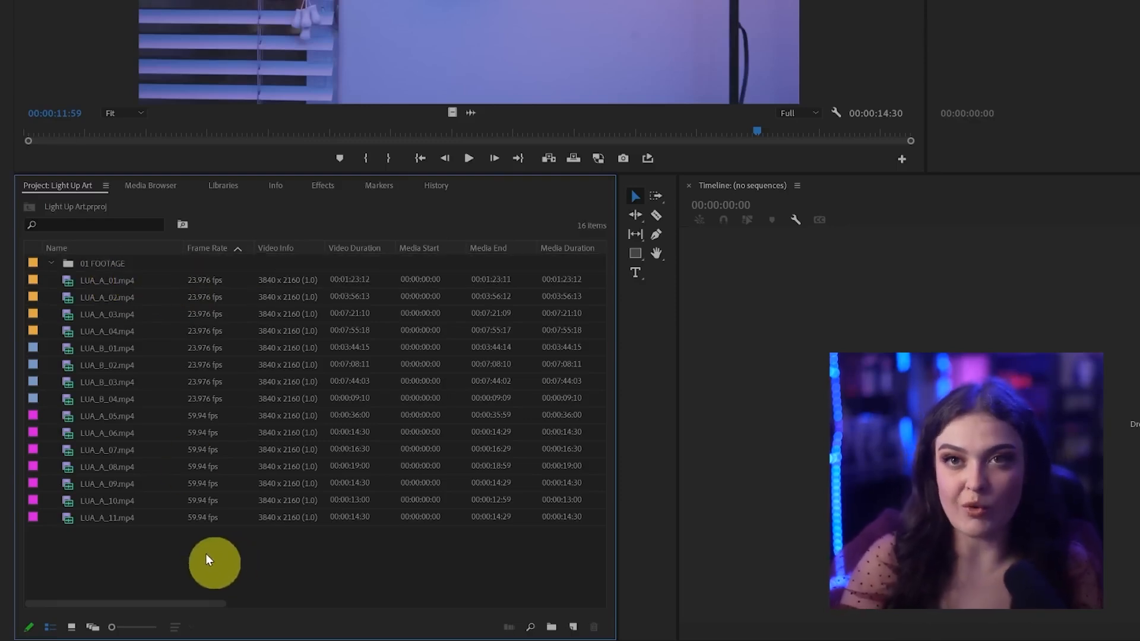
Step: Add a second root-level bin named 02 AUDIO
{"action": "left_click", "coordinate": [551, 627]}
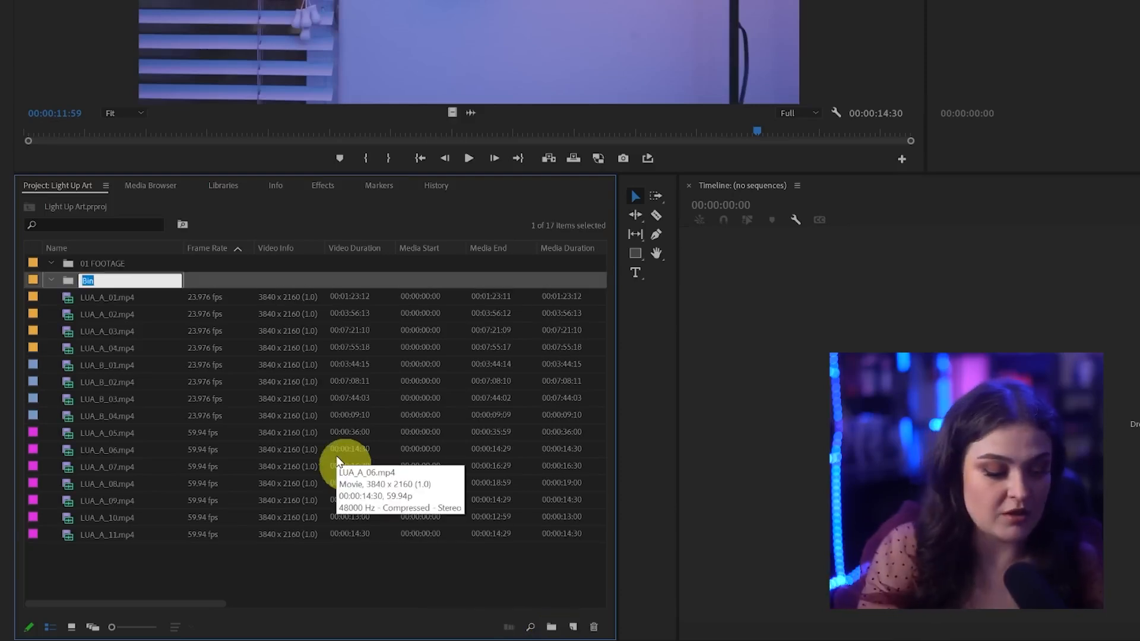
{"action": "type", "text": "02 AUDIO"}
{"action": "key", "text": "Return"}
{"action": "left_click", "coordinate": [390, 576]}
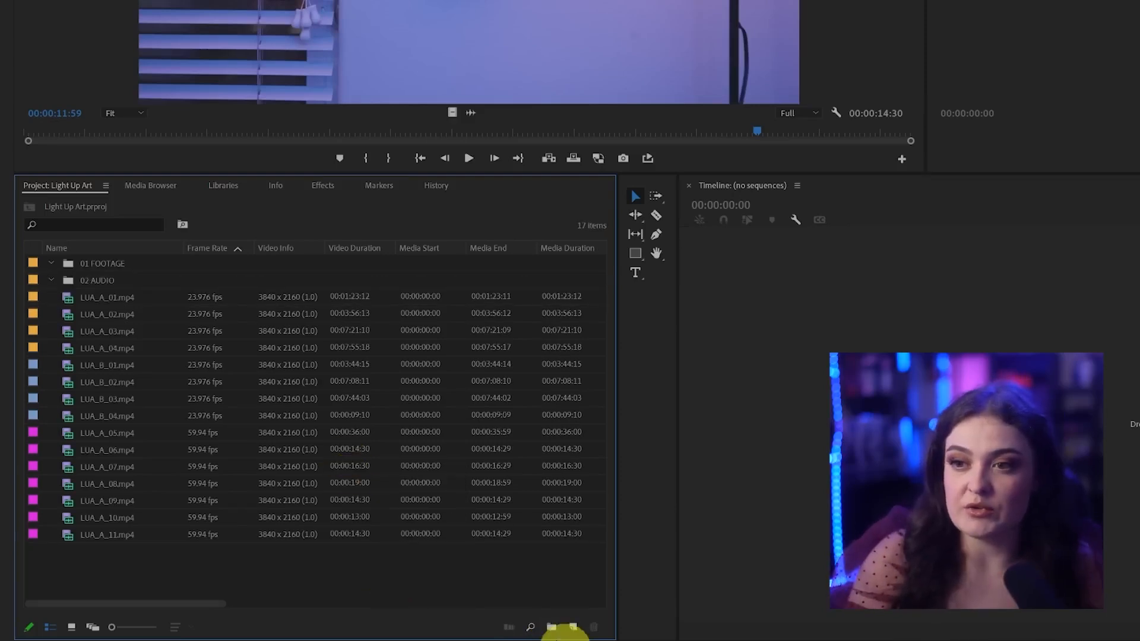
Step: Add a root-level bin named 03 SEQUENCES and deselect it
{"action": "left_click", "coordinate": [551, 627]}
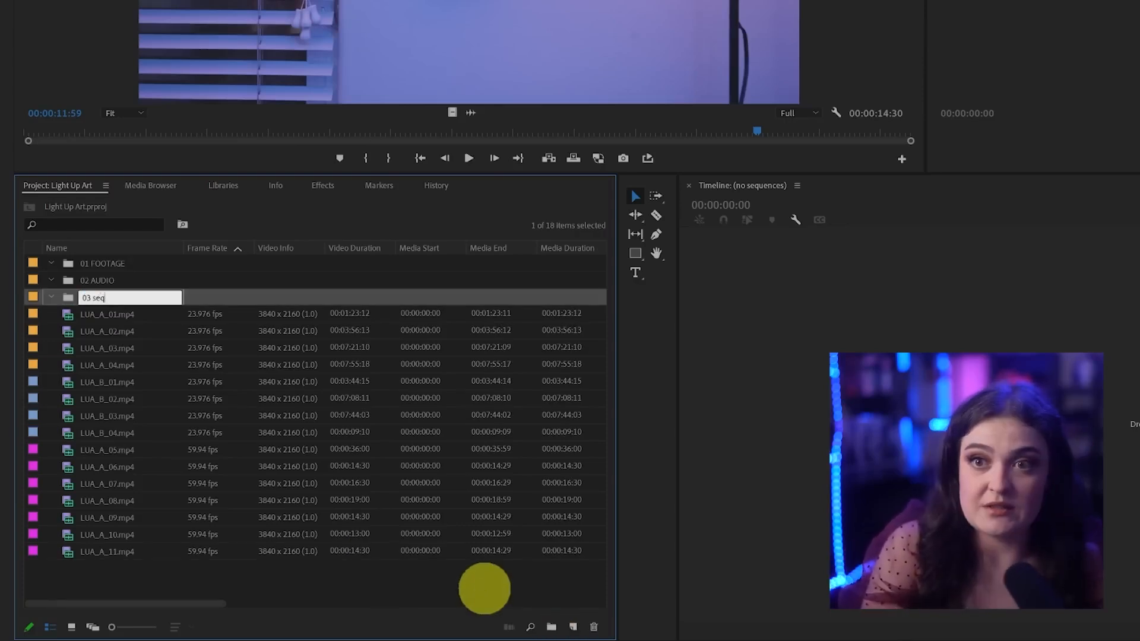
{"action": "type", "text": "03 SEQUENCE"}
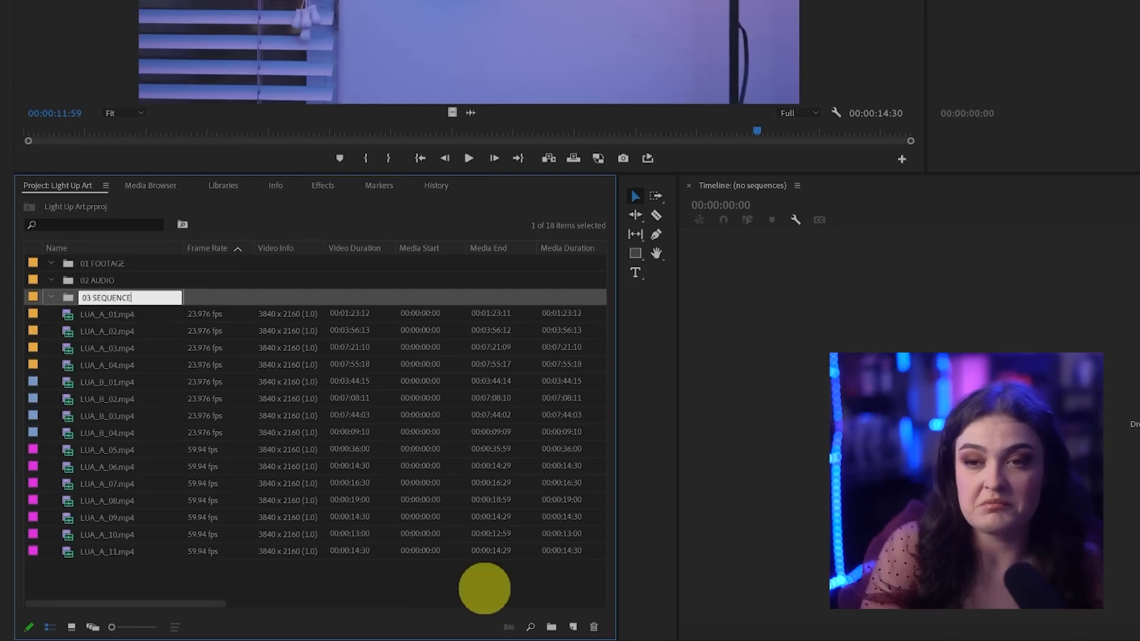
{"action": "type", "text": "S"}
{"action": "key", "text": "Return"}
{"action": "left_click", "coordinate": [475, 580]}
Step: Create a bin named 04 GRAPHICS below the 03 SEQUENCES bin
{"action": "left_click", "coordinate": [551, 628]}
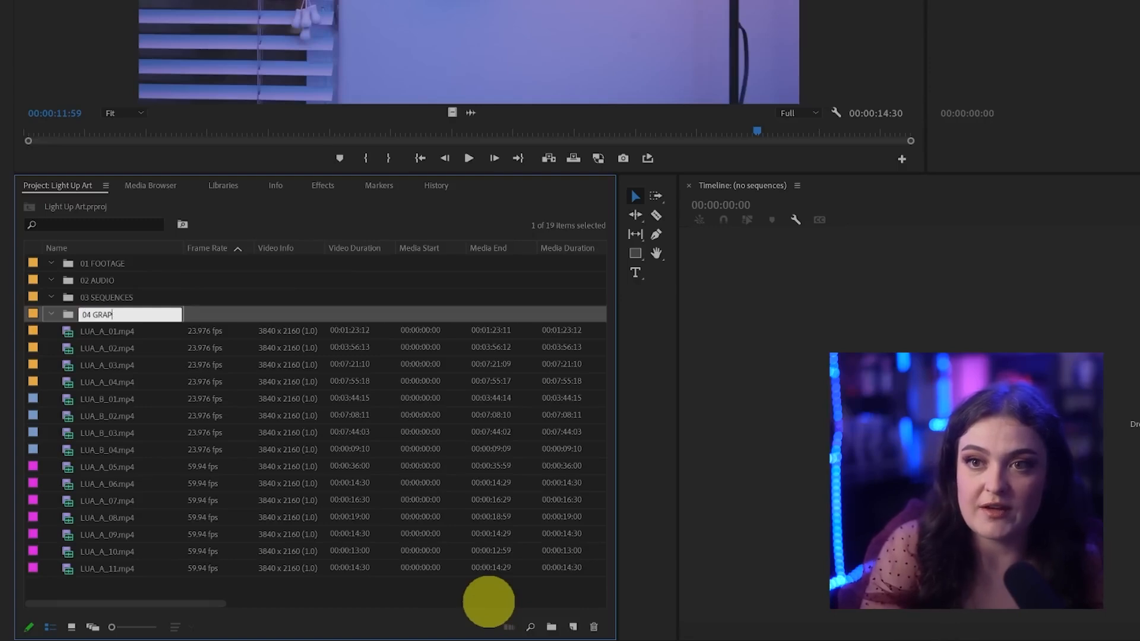
{"action": "key", "text": "Return"}
{"action": "left_click", "coordinate": [487, 600]}
Step: Create a bin named 05 MUSIC at the root of the project
{"action": "left_click", "coordinate": [551, 626]}
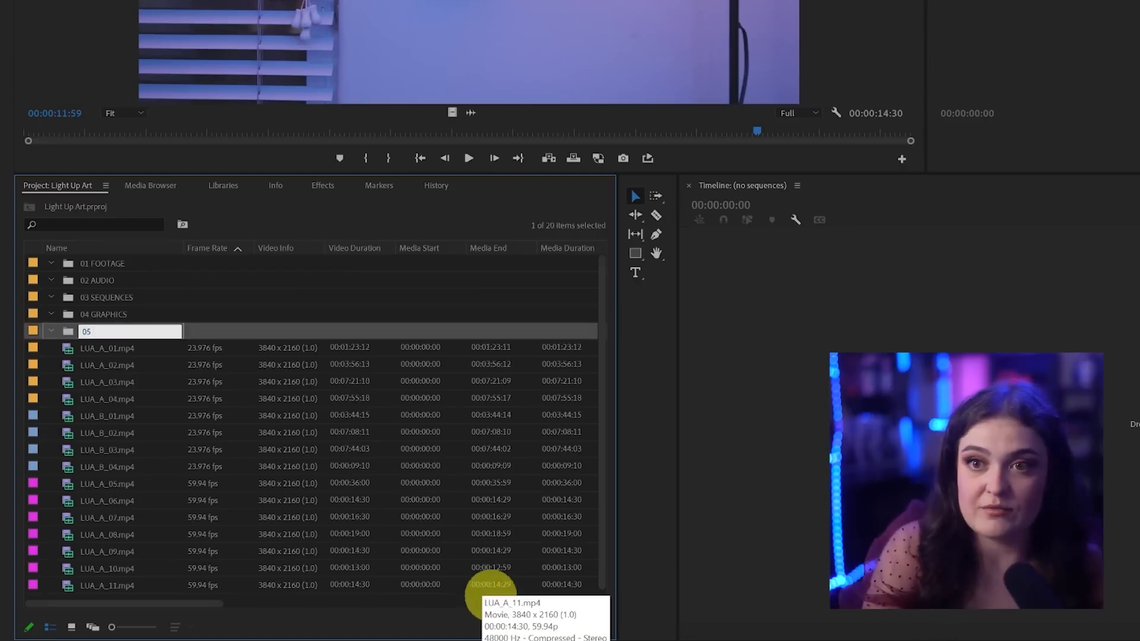
{"action": "type", "text": "05 MUSI"}
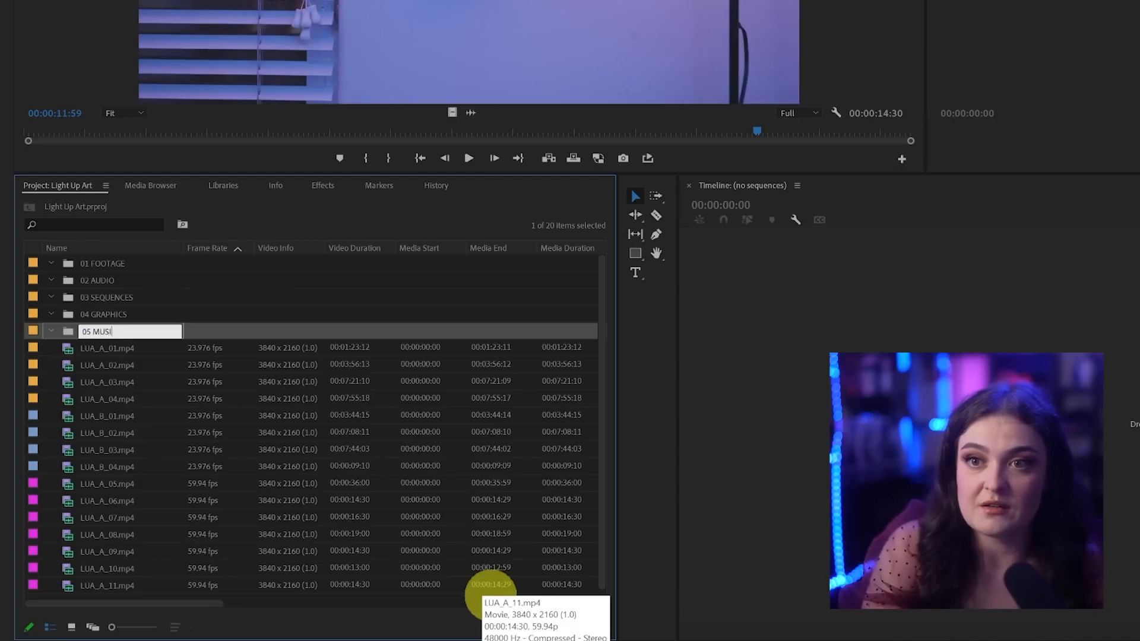
{"action": "type", "text": "C"}
{"action": "key", "text": "Return"}
{"action": "left_click", "coordinate": [130, 301]}
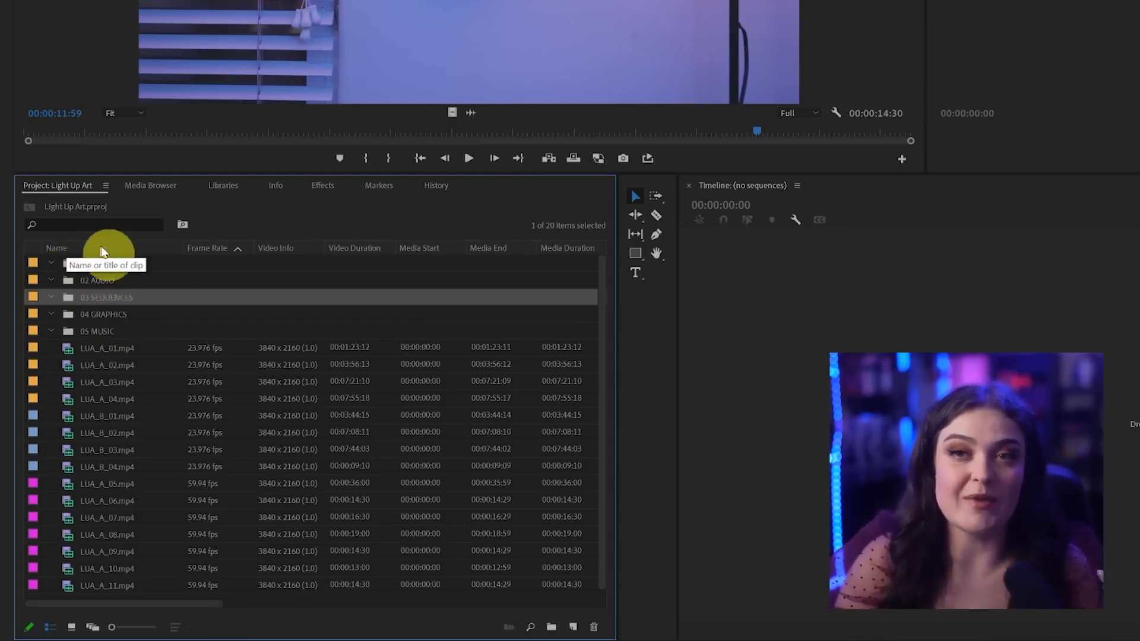
{"action": "left_click", "coordinate": [126, 280]}
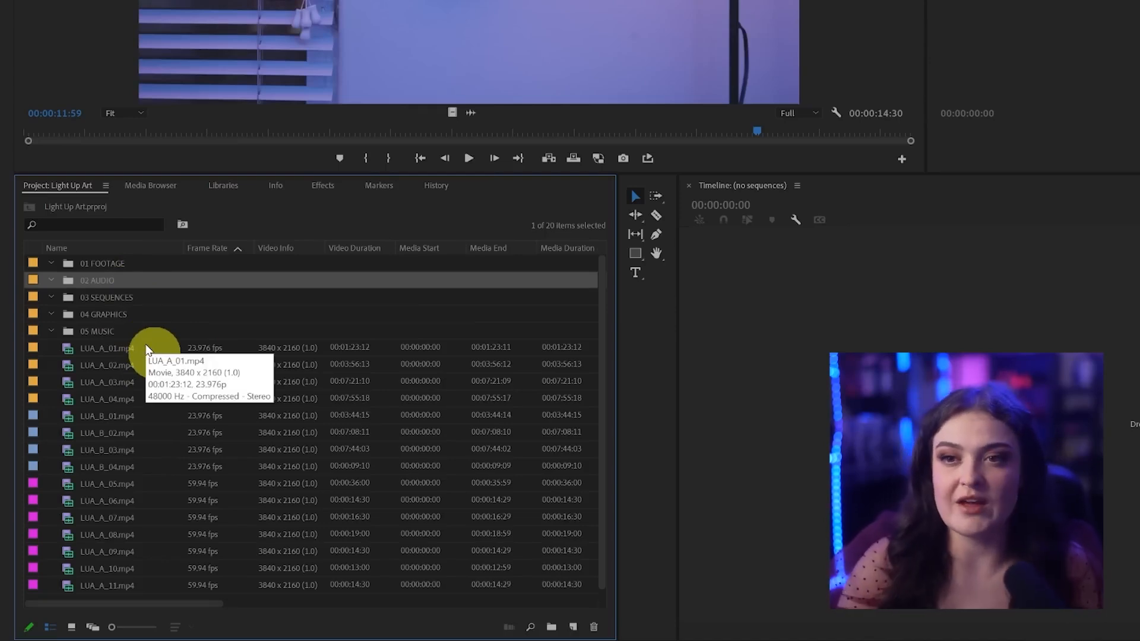
{"action": "left_click", "coordinate": [153, 264]}
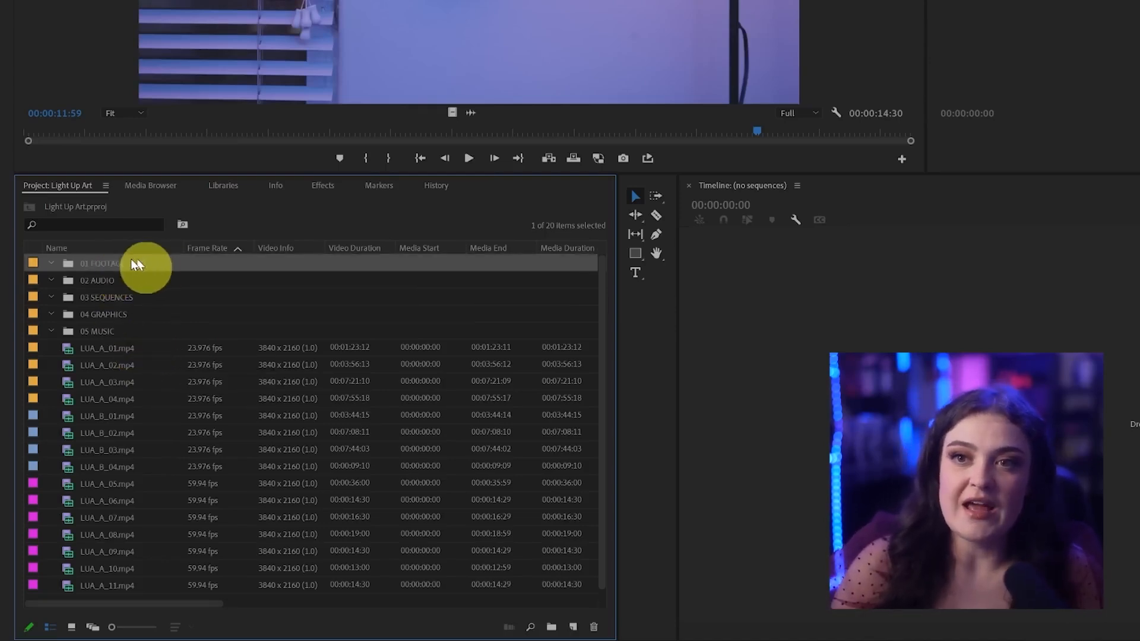
Step: Move all video clips, from LUA_A_01.mp4 through LUA_A_11.mp4, into the 01 FOOTAGE bin
{"action": "left_click", "coordinate": [121, 348]}
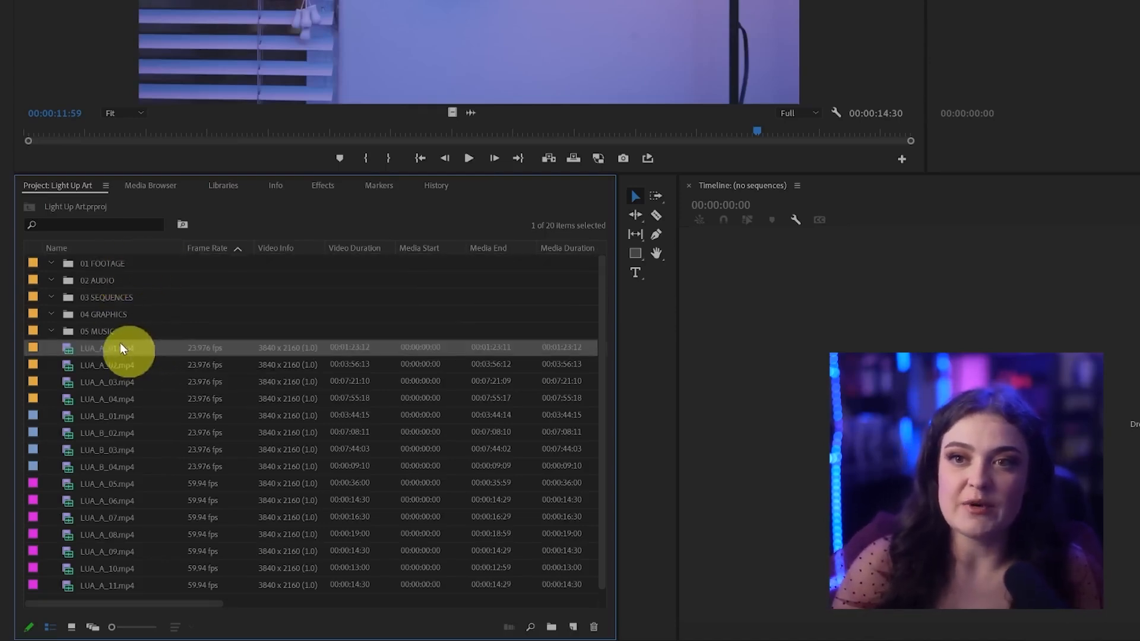
{"action": "left_click", "coordinate": [117, 591], "text": "shift"}
{"action": "left_click_drag", "start_coordinate": [92, 349], "coordinate": [102, 260]}
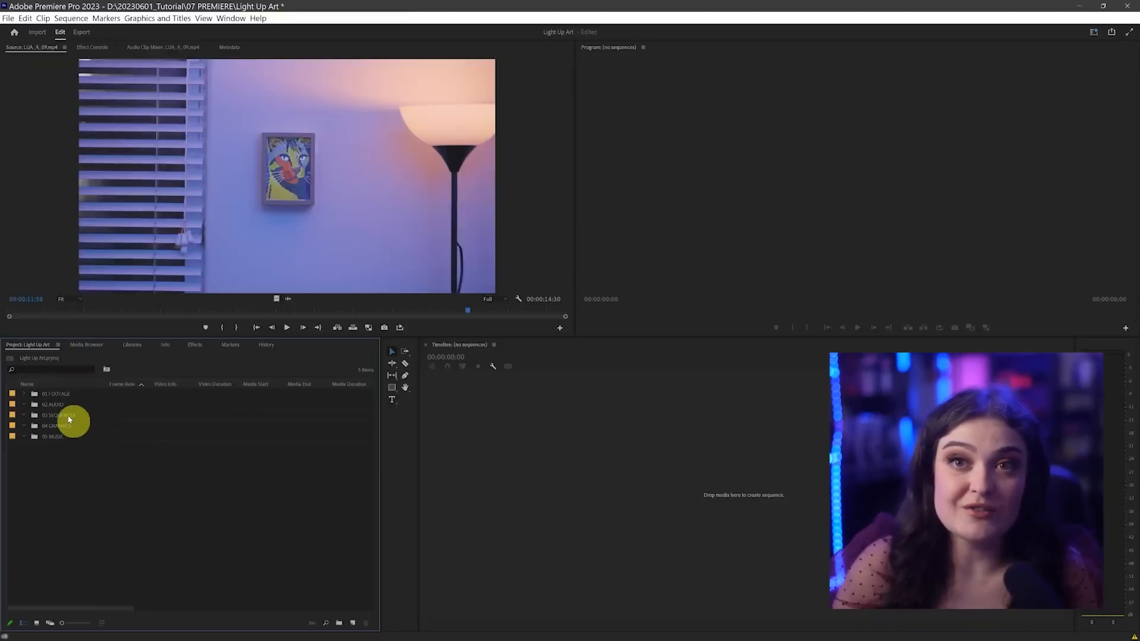
{"action": "left_click", "coordinate": [9, 19]}
{"action": "mouse_move", "coordinate": [24, 37]}
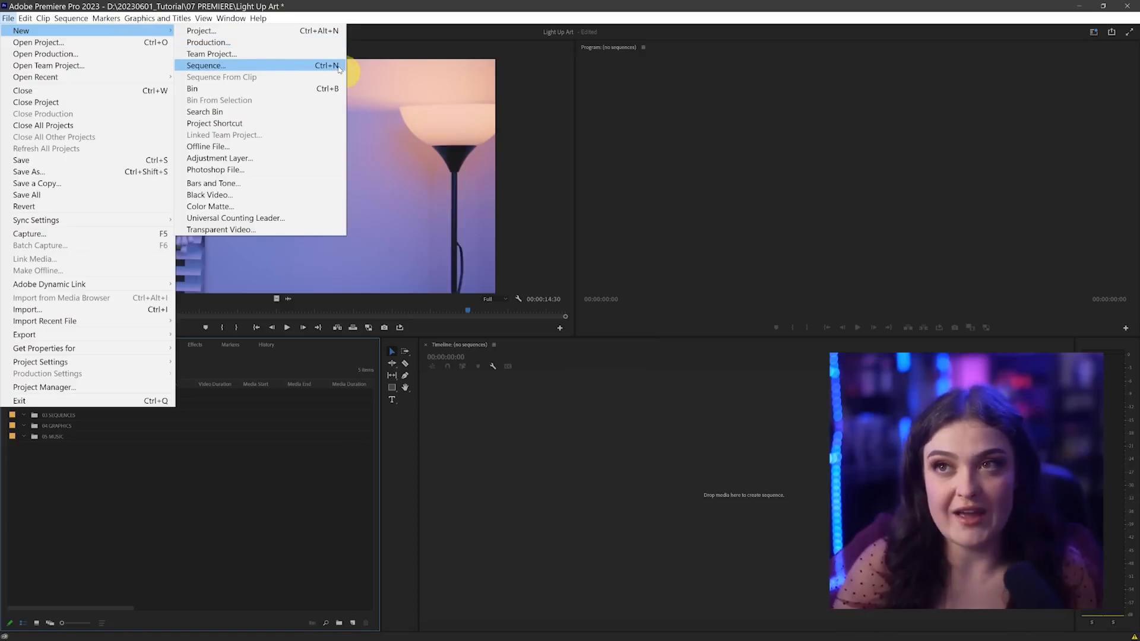
{"action": "left_click", "coordinate": [301, 461]}
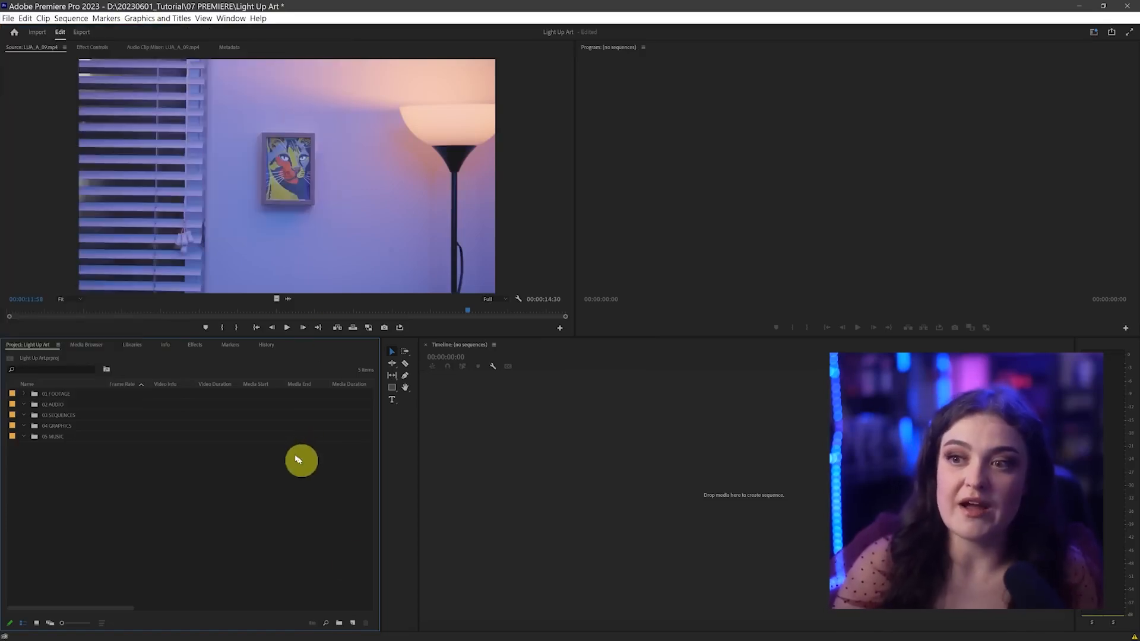
{"action": "left_click", "coordinate": [353, 626]}
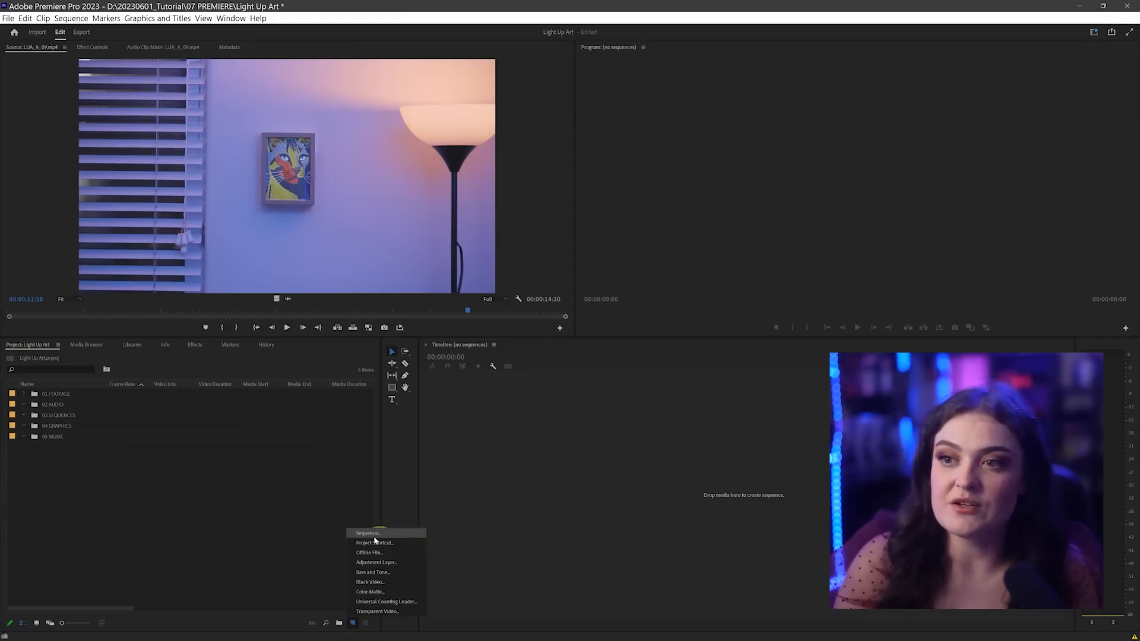
{"action": "key", "text": "Escape"}
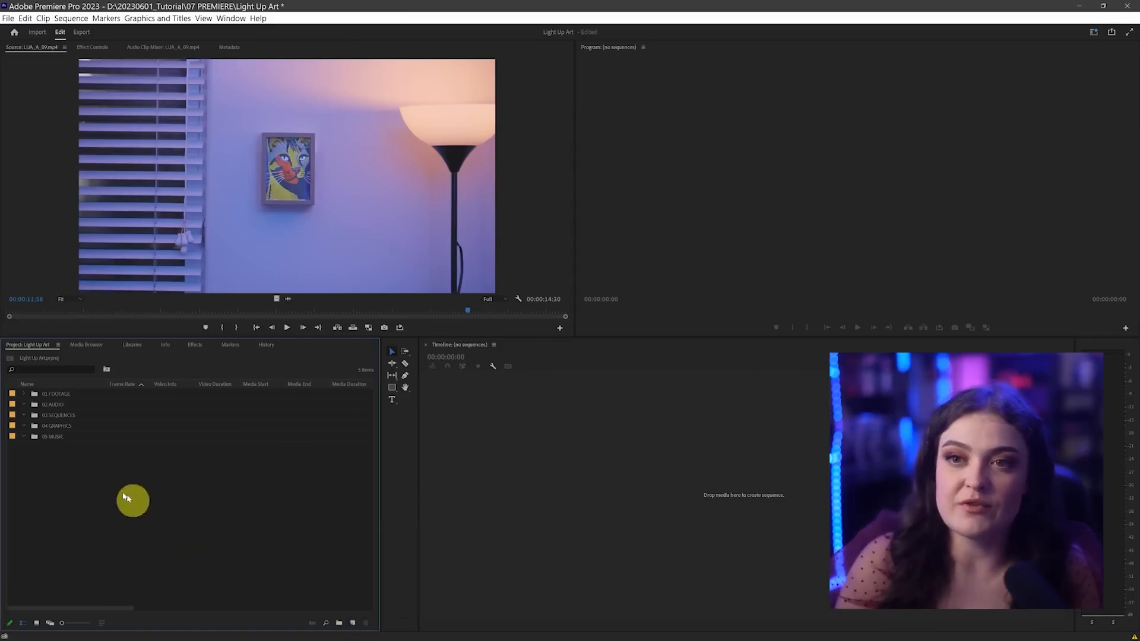
Step: Create a sequence named 01 STRINGOUT in the 03 SEQUENCES bin using the ARRI 1080p 23.976 preset
{"action": "left_click", "coordinate": [68, 418]}
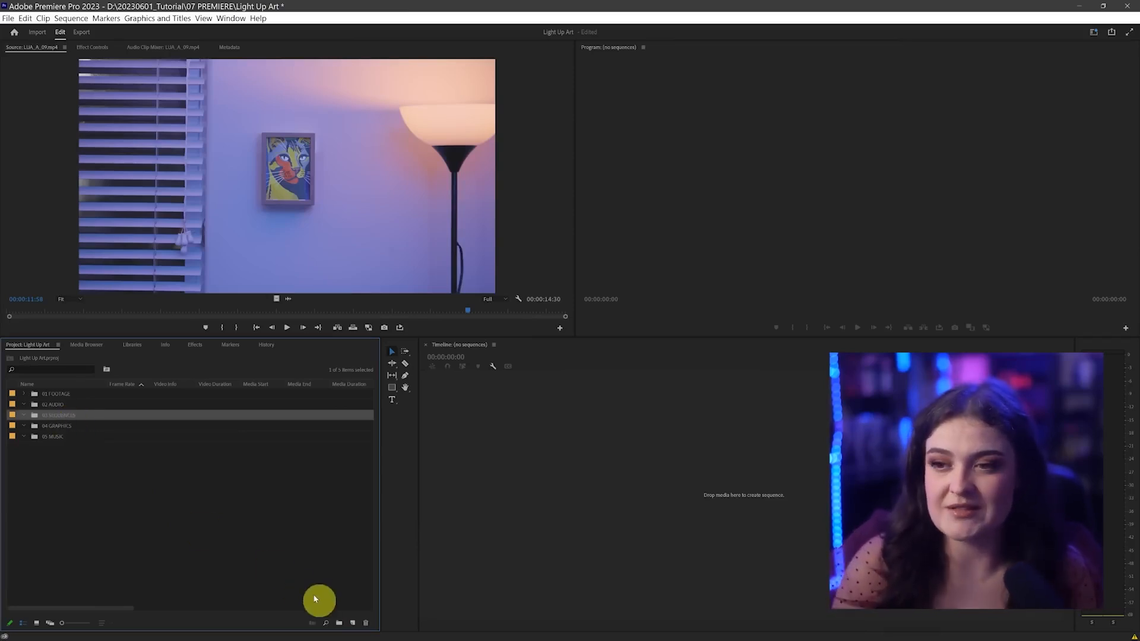
{"action": "left_click", "coordinate": [353, 622]}
{"action": "left_click", "coordinate": [386, 533]}
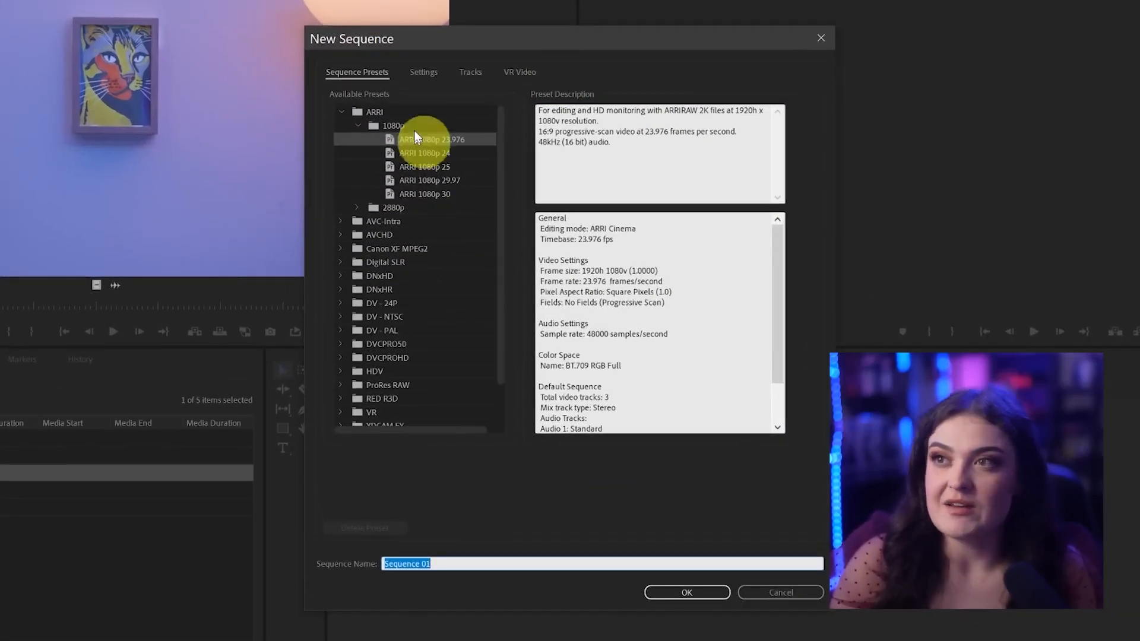
{"action": "left_click", "coordinate": [343, 112]}
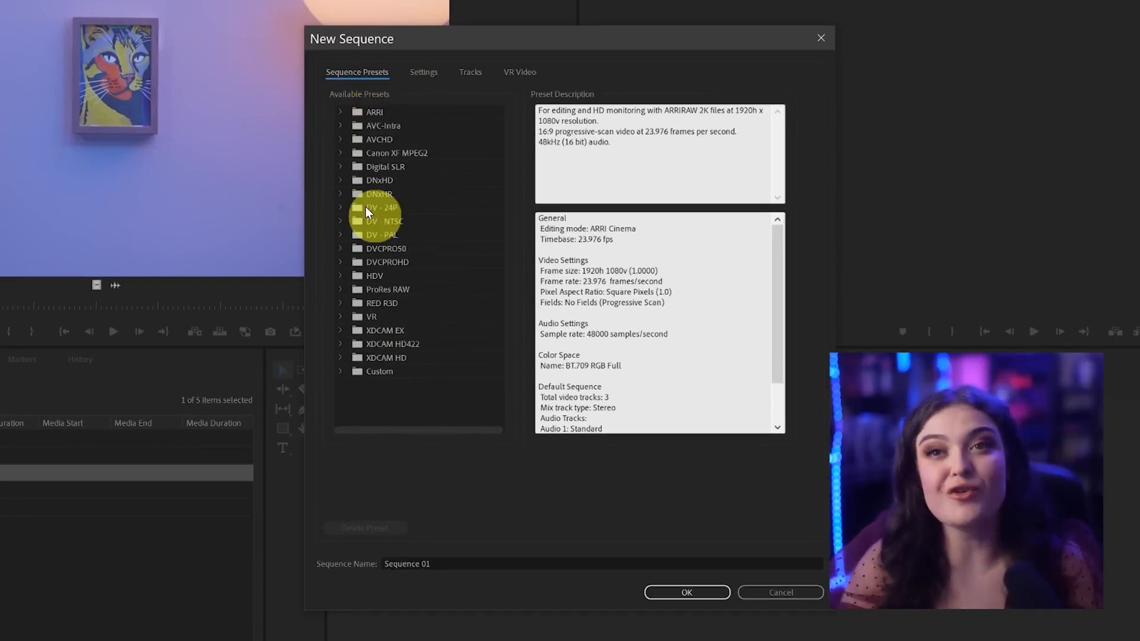
{"action": "left_click", "coordinate": [340, 112]}
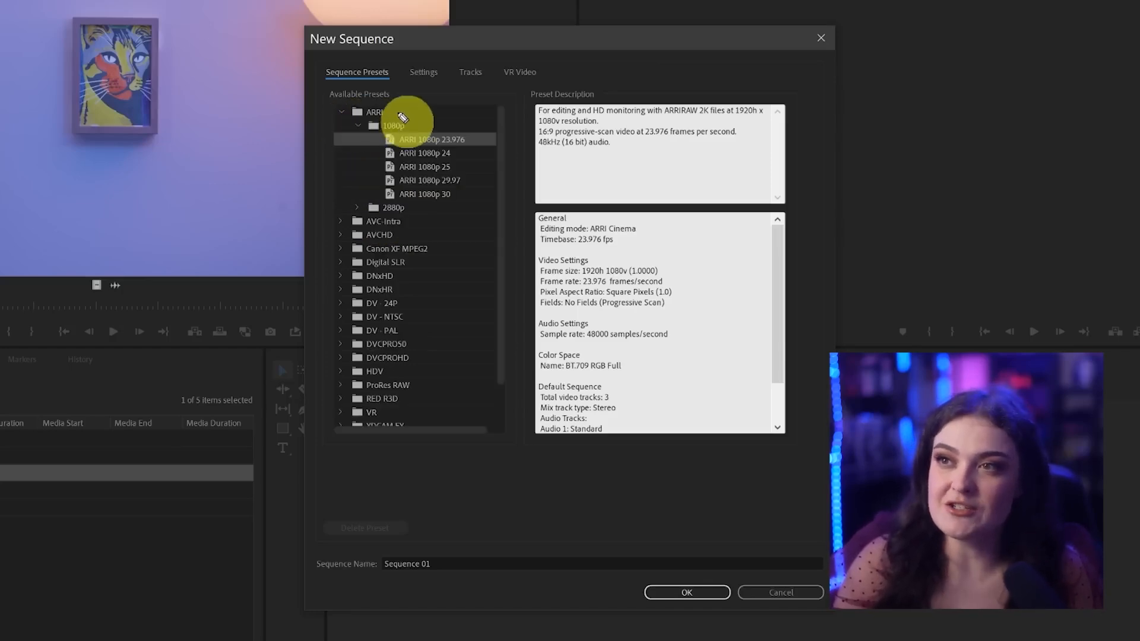
{"action": "left_click_drag", "start_coordinate": [395, 112], "coordinate": [422, 97]}
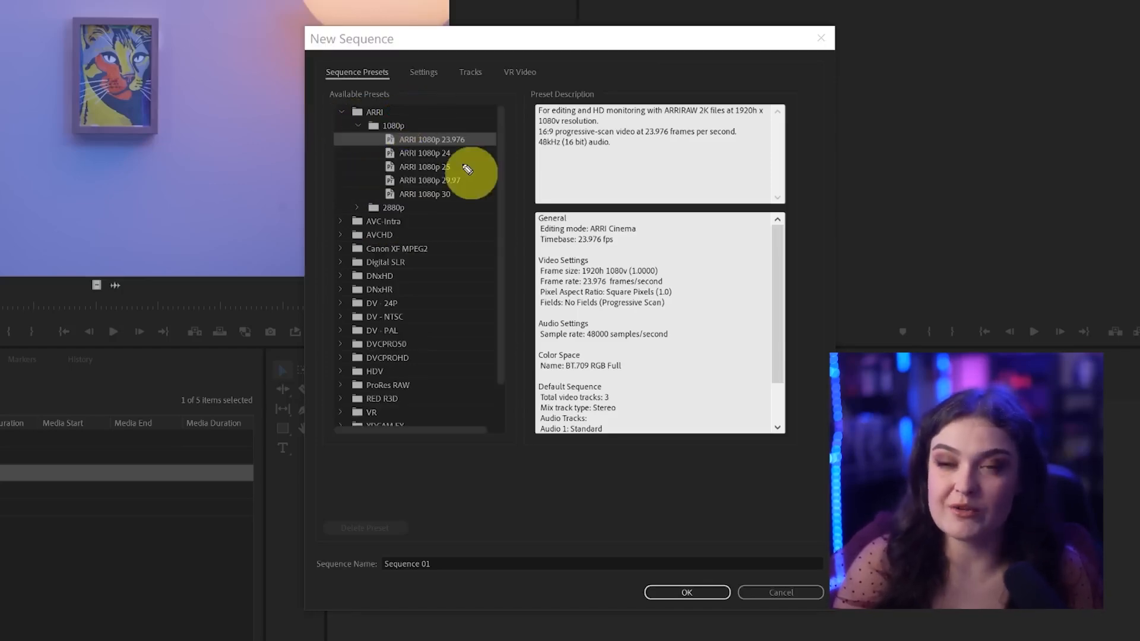
{"action": "left_click_drag", "start_coordinate": [416, 125], "coordinate": [443, 107]}
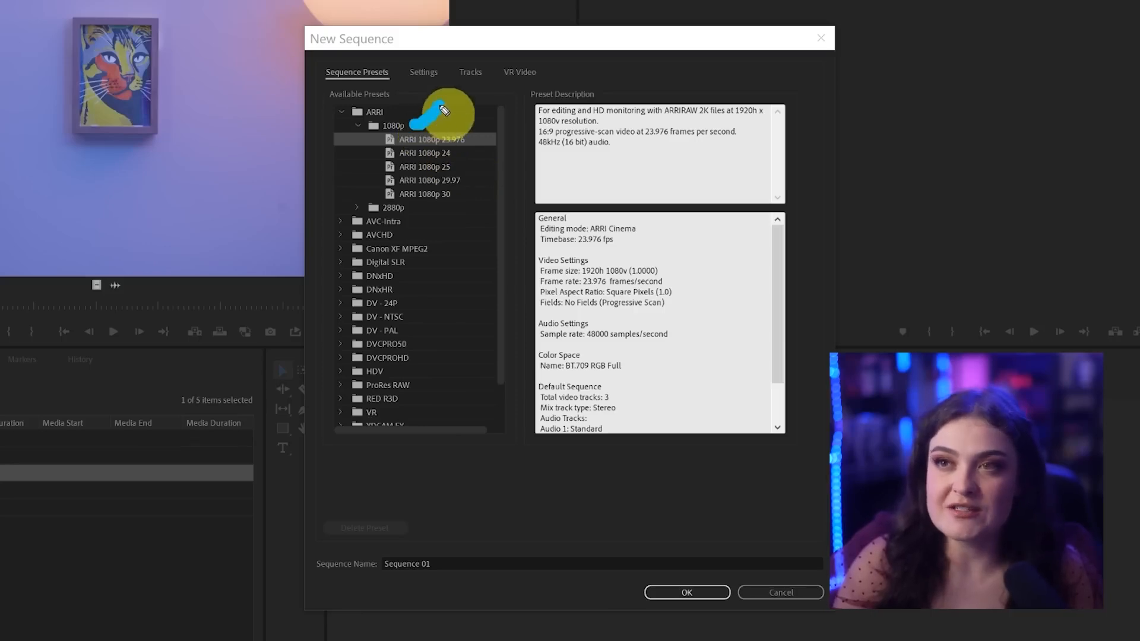
{"action": "mouse_move", "coordinate": [374, 122]}
{"action": "left_mouse_down"}
{"action": "mouse_move", "coordinate": [432, 155]}
{"action": "mouse_move", "coordinate": [479, 157]}
{"action": "mouse_move", "coordinate": [426, 129]}
{"action": "mouse_move", "coordinate": [377, 124]}
{"action": "left_mouse_up"}
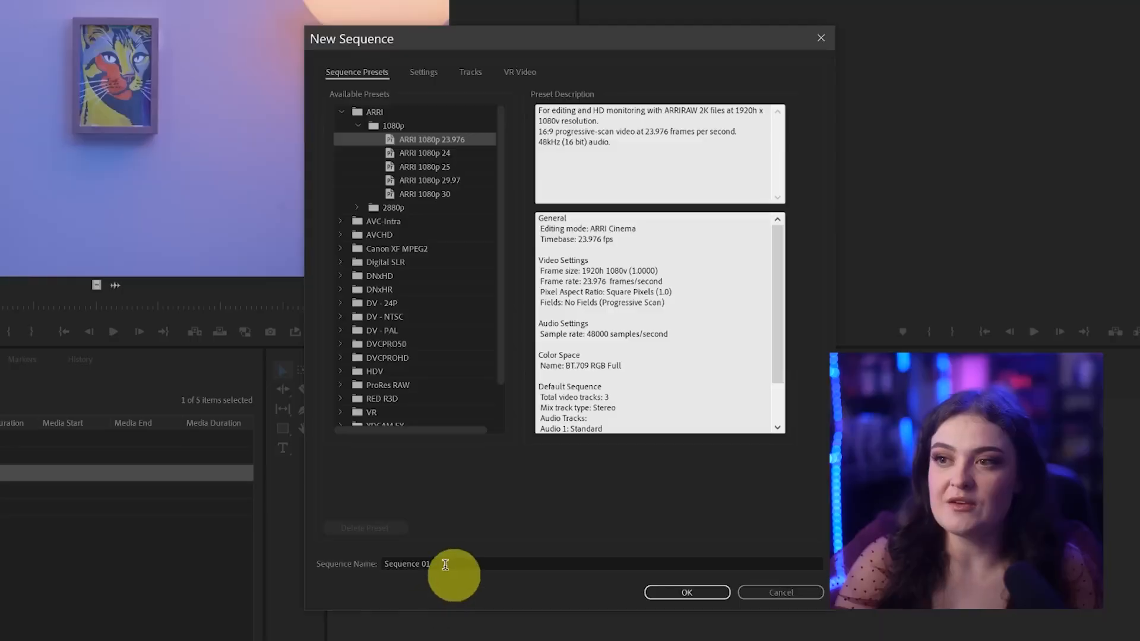
{"action": "left_click", "coordinate": [440, 570]}
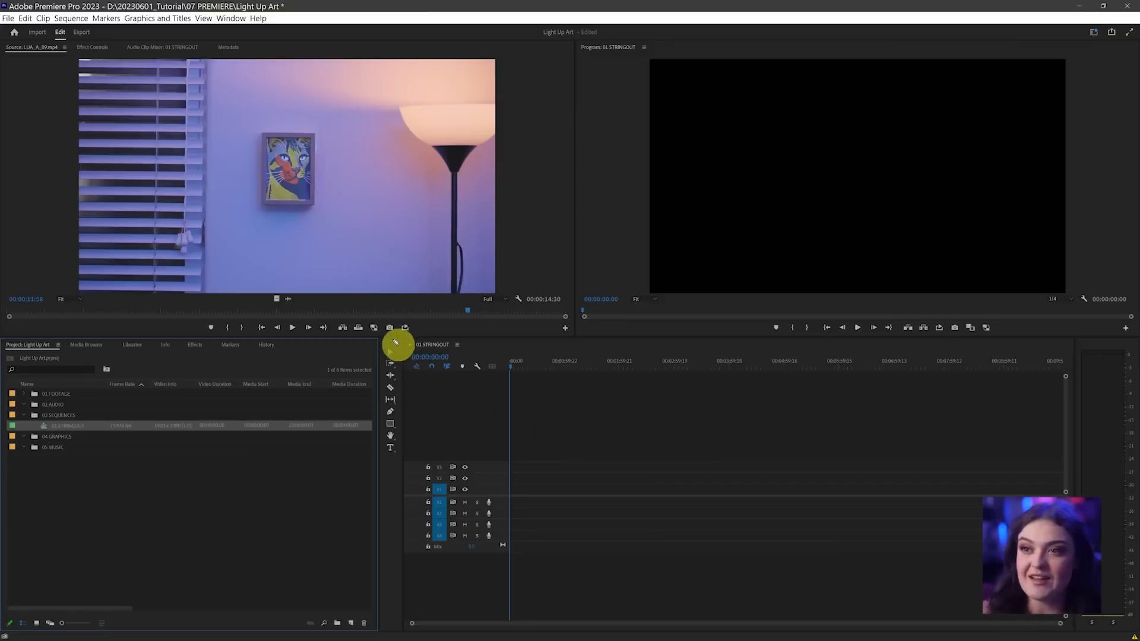
Step: Narrow the Source Monitor and widen the Program Monitor by moving the divider between them
{"action": "mouse_move", "coordinate": [401, 338]}
{"action": "left_mouse_down"}
{"action": "mouse_move", "coordinate": [412, 590]}
{"action": "mouse_move", "coordinate": [755, 638]}
{"action": "mouse_move", "coordinate": [1047, 626]}
{"action": "mouse_move", "coordinate": [987, 344]}
{"action": "mouse_move", "coordinate": [382, 386]}
{"action": "left_mouse_up"}
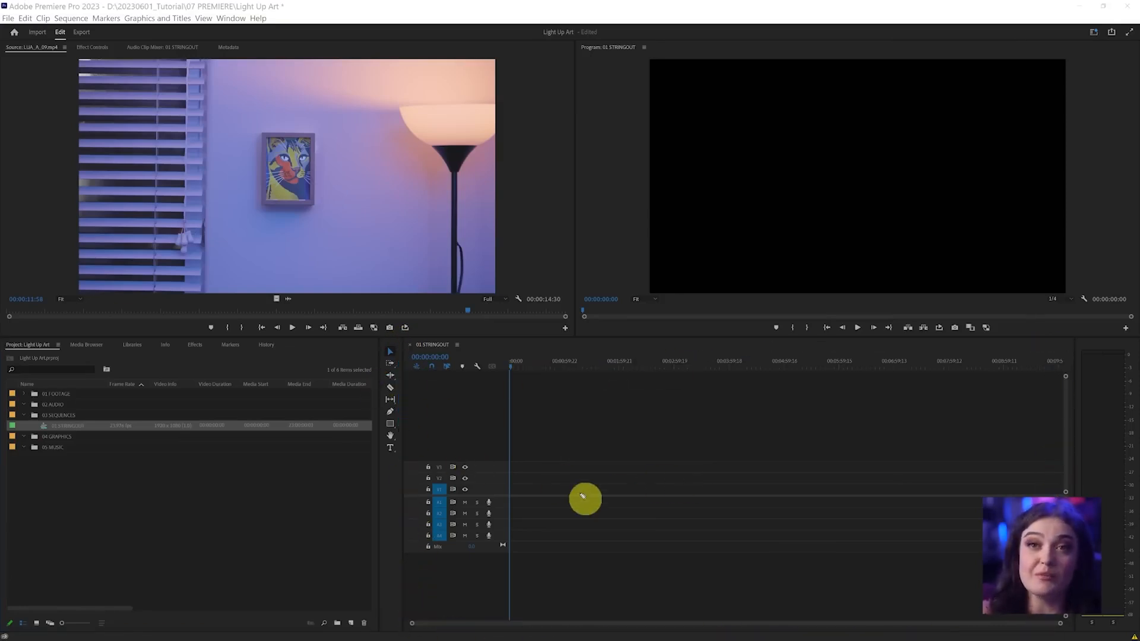
{"action": "mouse_move", "coordinate": [651, 441]}
{"action": "left_mouse_down"}
{"action": "mouse_move", "coordinate": [710, 377]}
{"action": "mouse_move", "coordinate": [754, 246]}
{"action": "mouse_move", "coordinate": [793, 280]}
{"action": "left_mouse_up"}
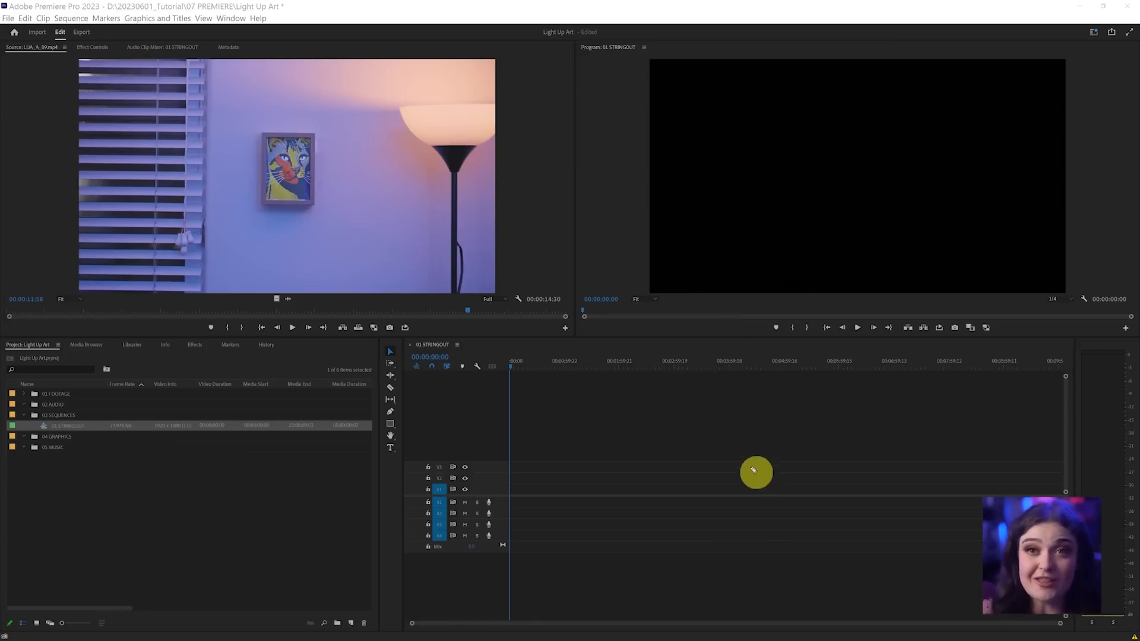
{"action": "left_click_drag", "start_coordinate": [575, 261], "coordinate": [453, 322]}
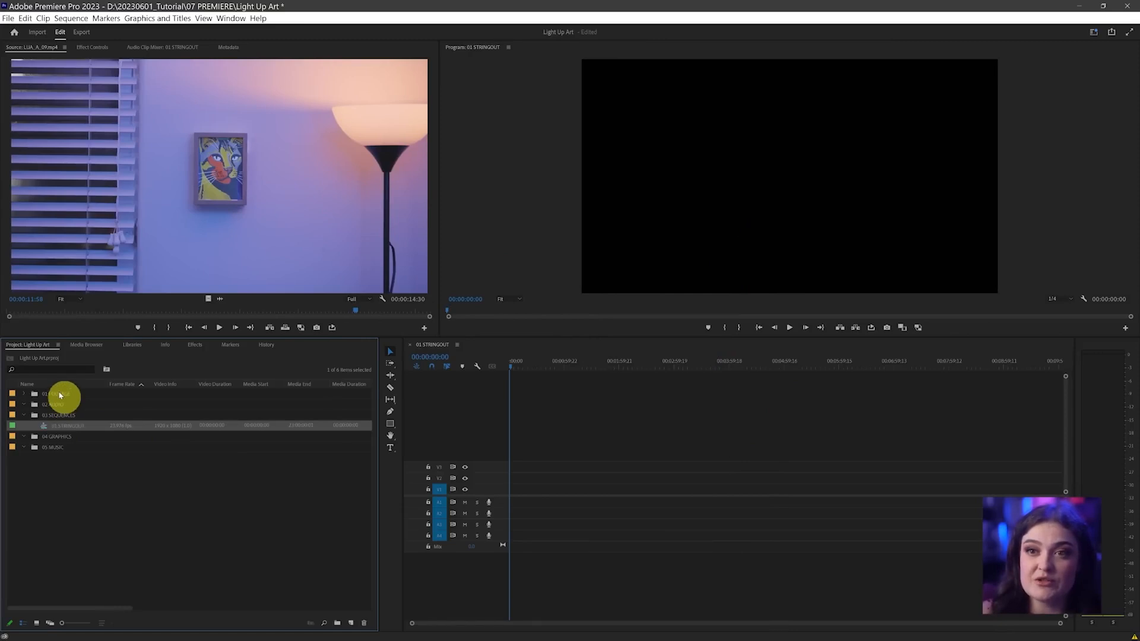
Step: Open the 01 FOOTAGE bin and load the clips LUA_A_01.mp4, LUA_A_02.mp4 and LUA_A_03.mp4 in the Source Monitor for review
{"action": "left_click", "coordinate": [60, 395]}
{"action": "double_click", "coordinate": [36, 395]}
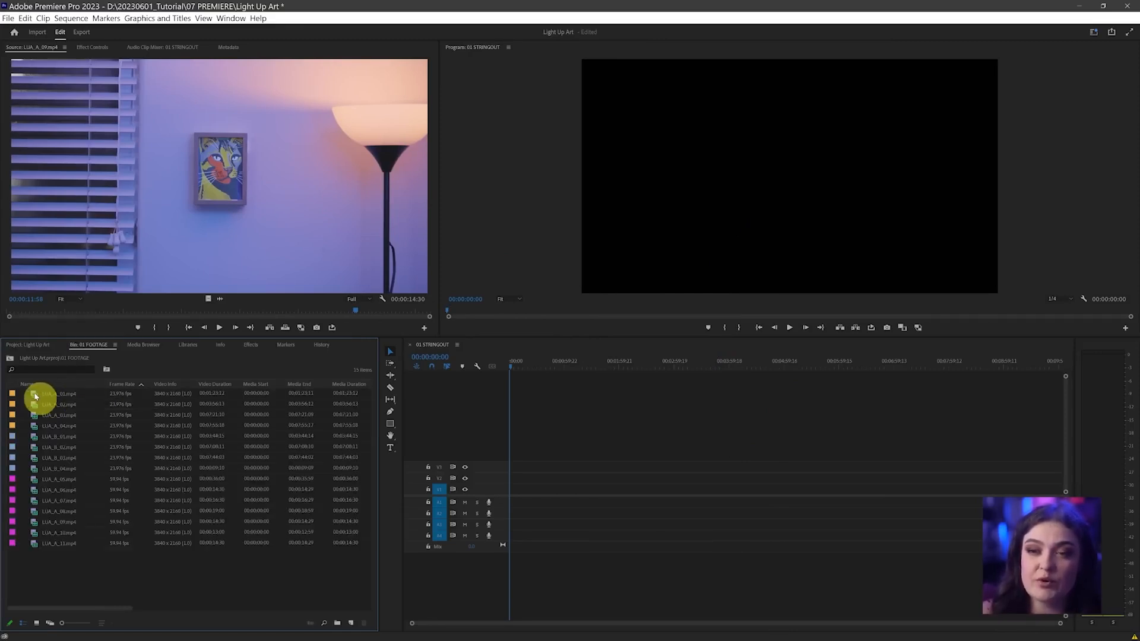
{"action": "double_click", "coordinate": [34, 405]}
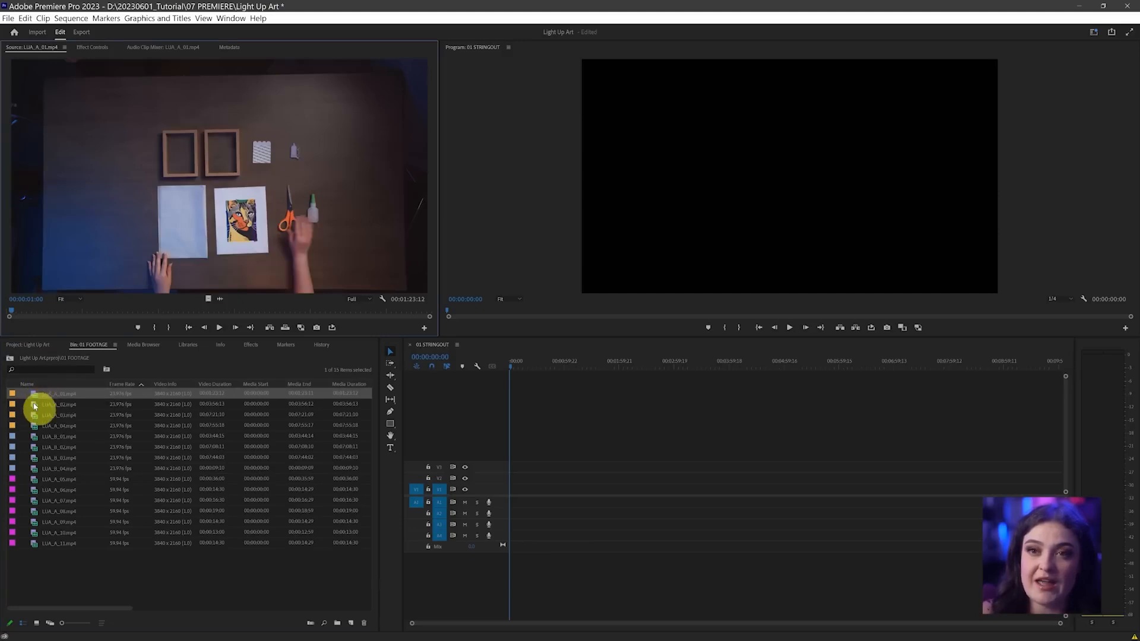
{"action": "double_click", "coordinate": [37, 416]}
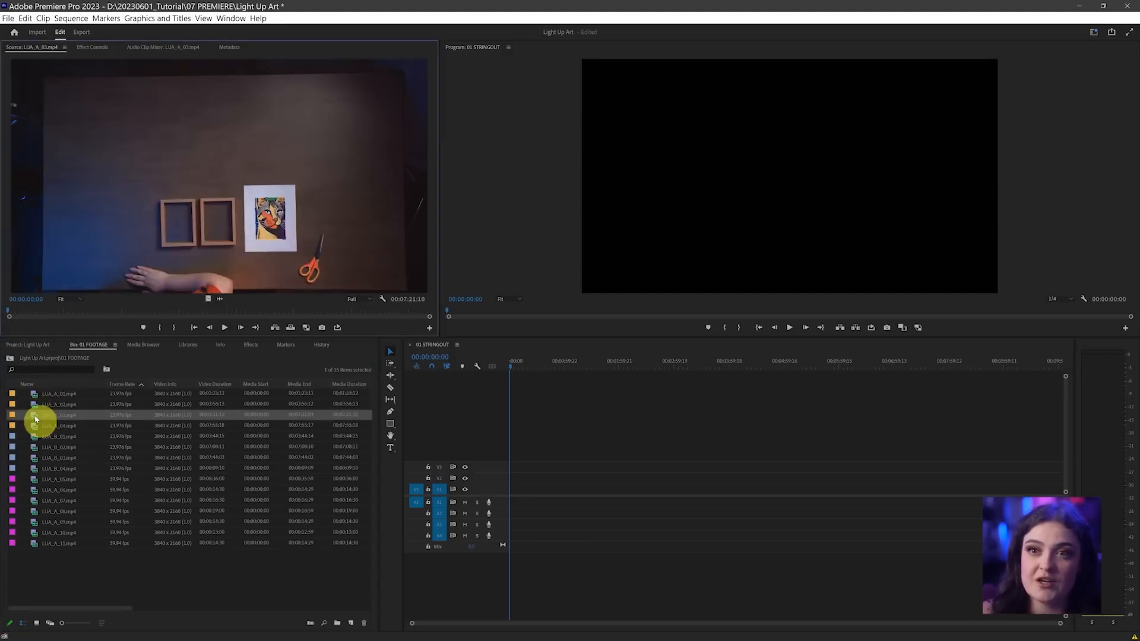
{"action": "left_click", "coordinate": [38, 394]}
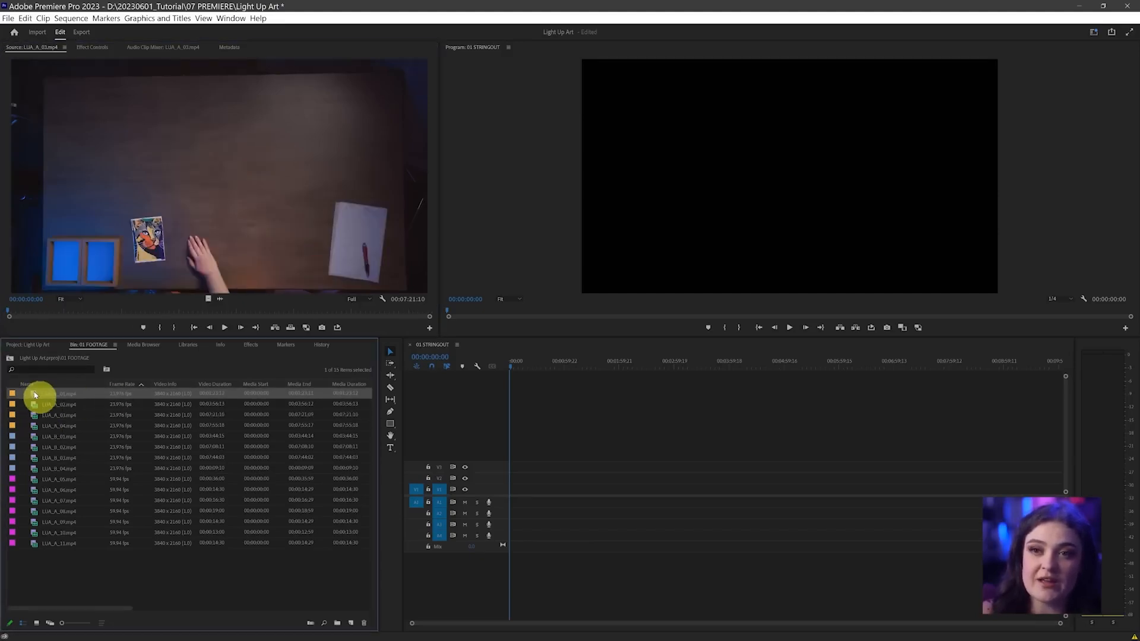
{"action": "left_click_drag", "start_coordinate": [368, 401], "coordinate": [514, 496]}
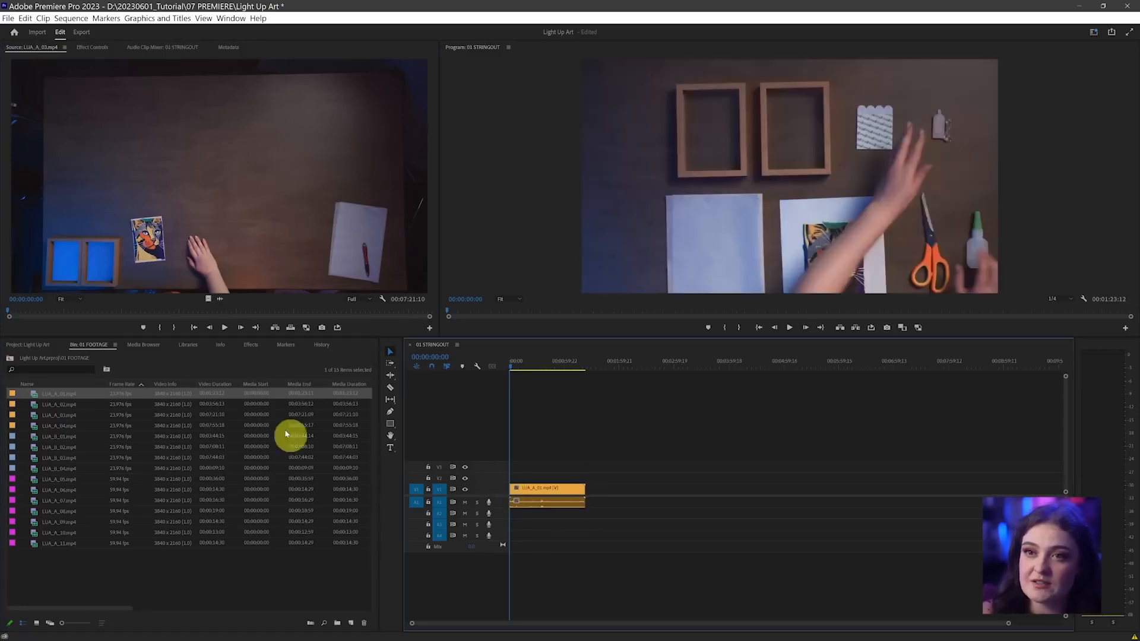
{"action": "left_click_drag", "start_coordinate": [54, 409], "coordinate": [593, 498]}
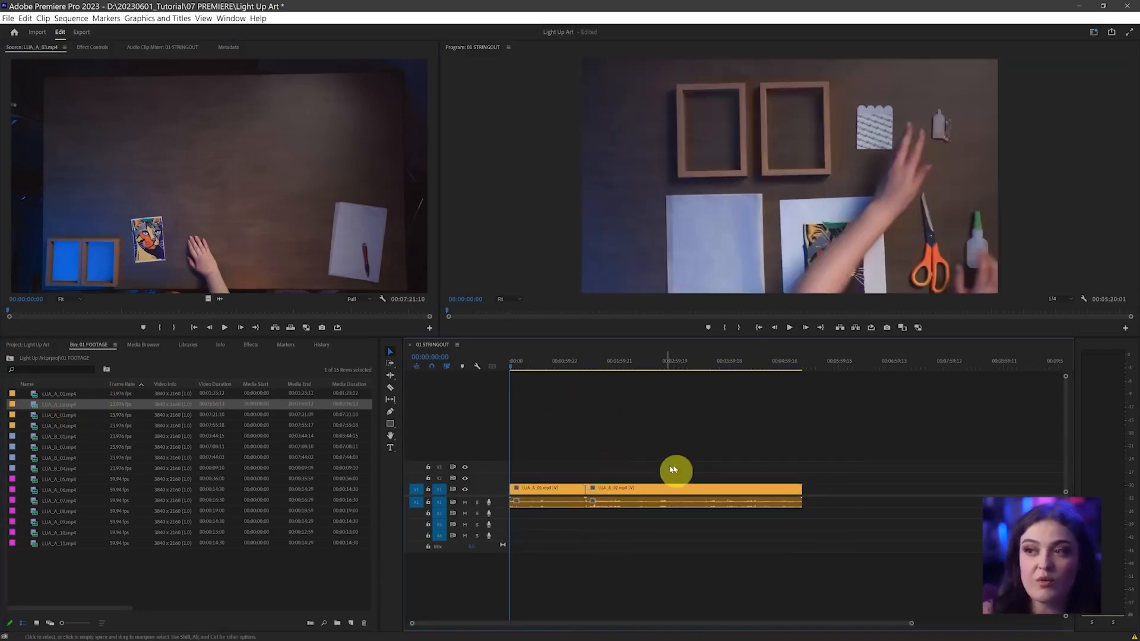
{"action": "key", "text": "ctrl+z"}
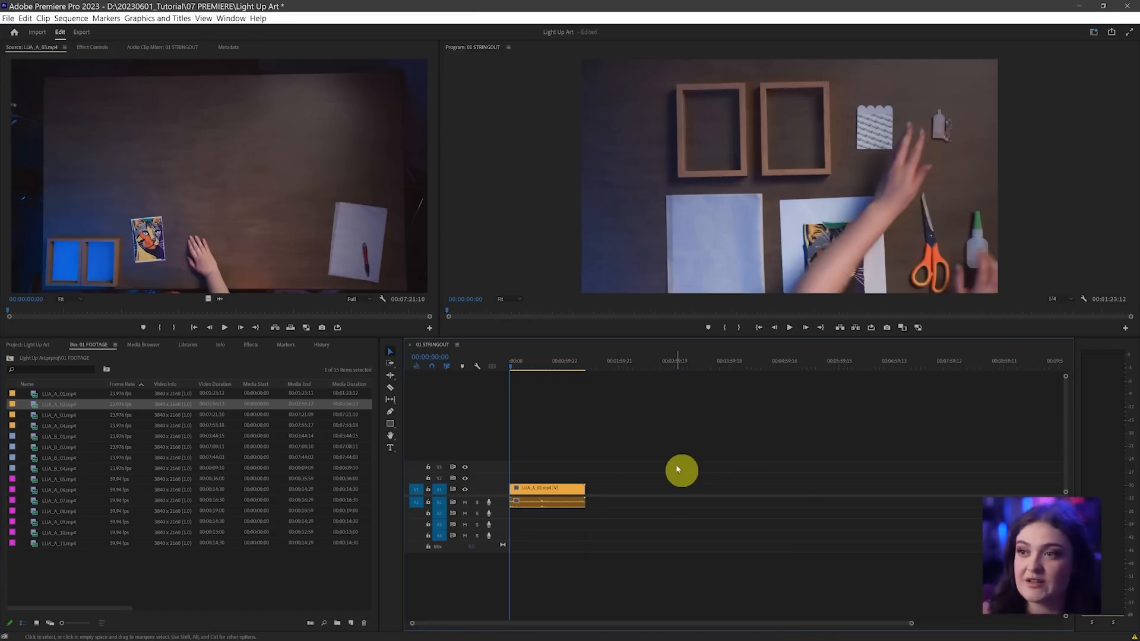
{"action": "key", "text": "ctrl+z"}
Step: Add the four clips LUA_A_01.mp4 through LUA_A_04.mp4 together at the start of the 01 STRINGOUT sequence on tracks V1 and A1
{"action": "left_click", "coordinate": [65, 395]}
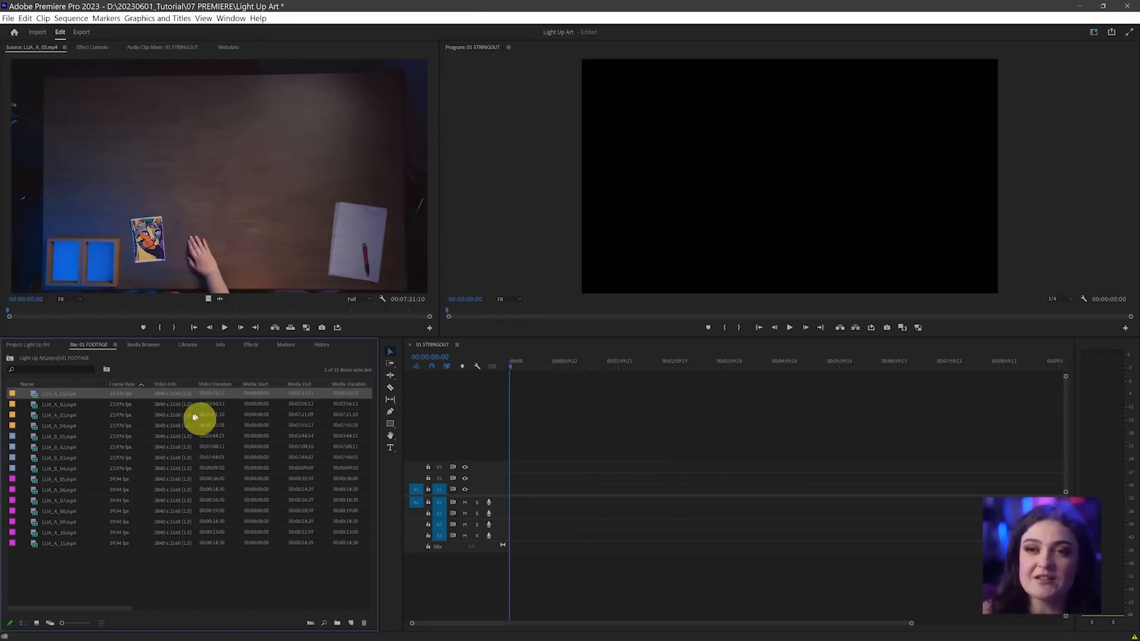
{"action": "left_click", "coordinate": [62, 427], "text": "shift"}
{"action": "left_click_drag", "start_coordinate": [38, 394], "coordinate": [512, 492]}
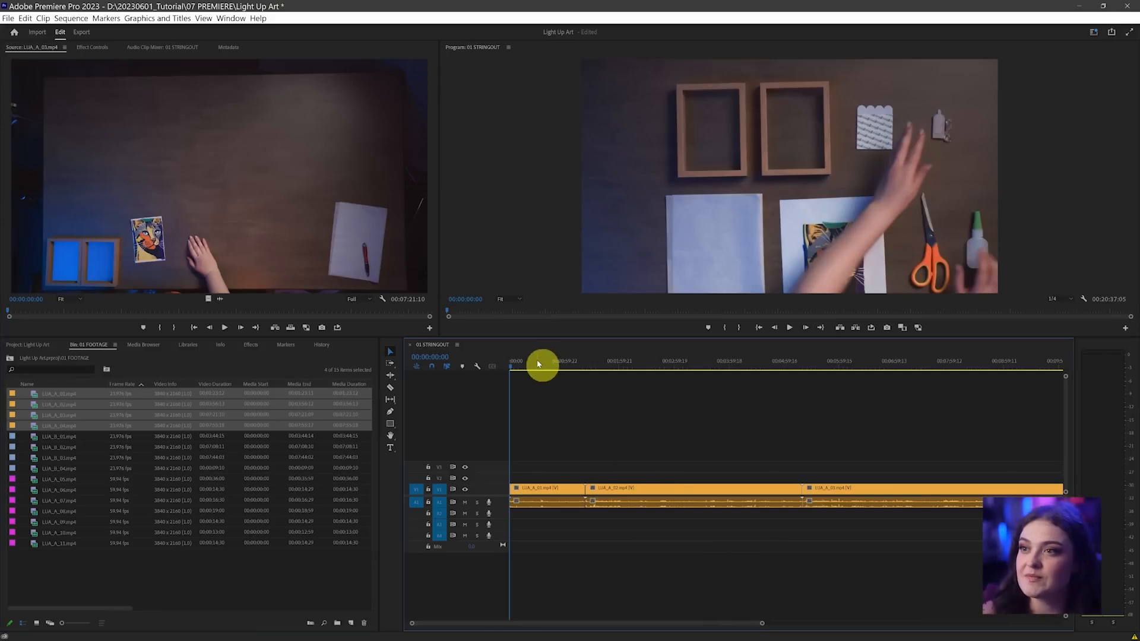
Step: Return the playhead to the start of the 01 STRINGOUT sequence and select the LUA_A_01.mp4 clip on V1
{"action": "left_click", "coordinate": [554, 364]}
{"action": "left_click_drag", "start_coordinate": [560, 372], "coordinate": [485, 392]}
{"action": "mouse_move", "coordinate": [579, 475]}
{"action": "left_mouse_down"}
{"action": "mouse_move", "coordinate": [497, 495]}
{"action": "mouse_move", "coordinate": [576, 475]}
{"action": "left_mouse_up"}
{"action": "mouse_move", "coordinate": [728, 473]}
{"action": "left_mouse_down"}
{"action": "mouse_move", "coordinate": [632, 476]}
{"action": "mouse_move", "coordinate": [747, 485]}
{"action": "mouse_move", "coordinate": [691, 460]}
{"action": "left_mouse_up"}
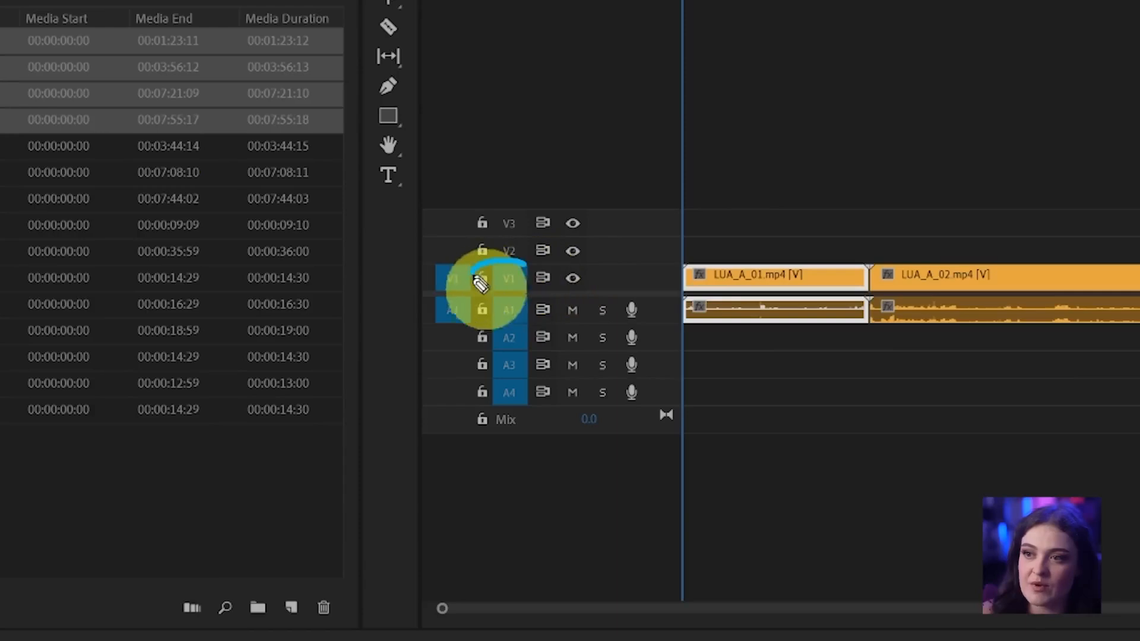
{"action": "mouse_move", "coordinate": [426, 489]}
{"action": "left_mouse_down"}
{"action": "mouse_move", "coordinate": [447, 482]}
{"action": "mouse_move", "coordinate": [427, 474]}
{"action": "left_mouse_up"}
{"action": "mouse_move", "coordinate": [481, 240]}
{"action": "left_mouse_down"}
{"action": "mouse_move", "coordinate": [482, 267]}
{"action": "mouse_move", "coordinate": [555, 249]}
{"action": "left_mouse_up"}
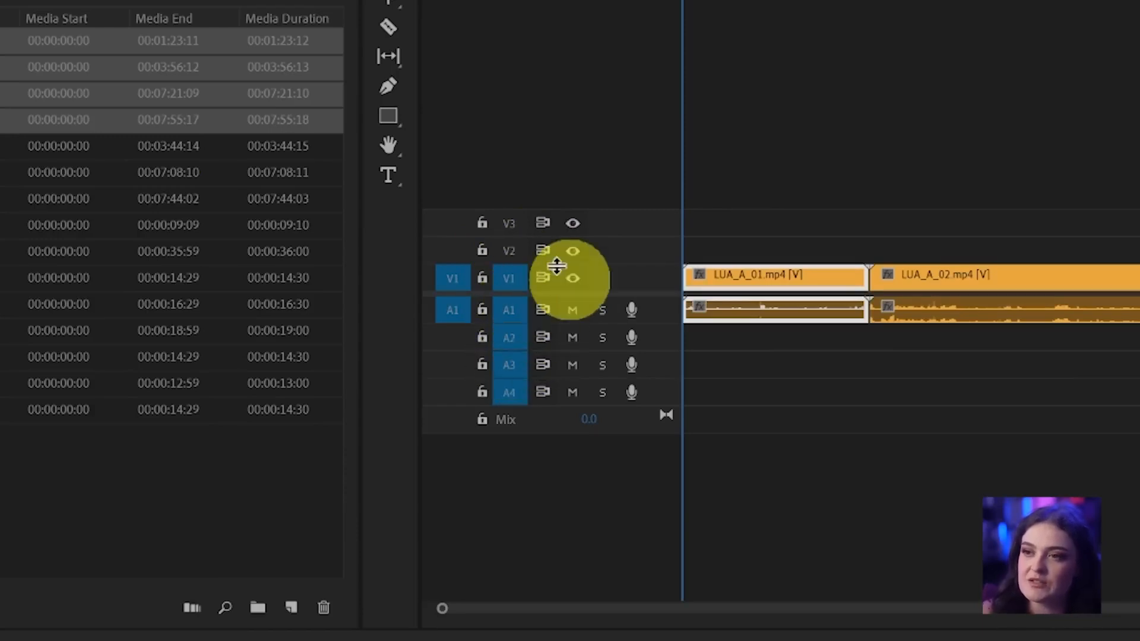
{"action": "left_click", "coordinate": [523, 267]}
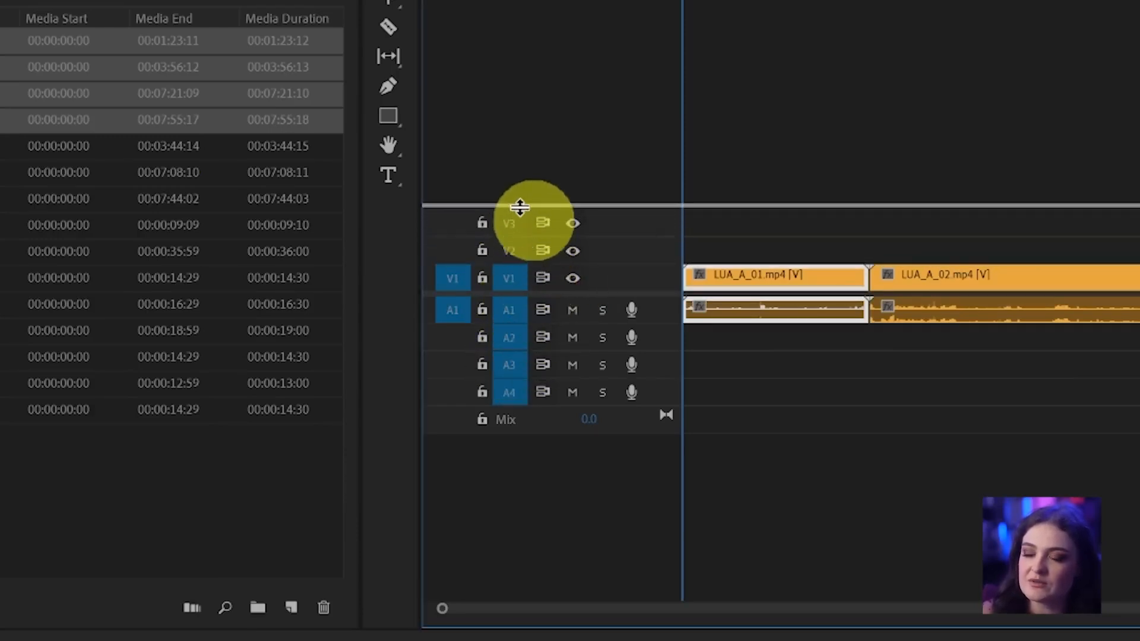